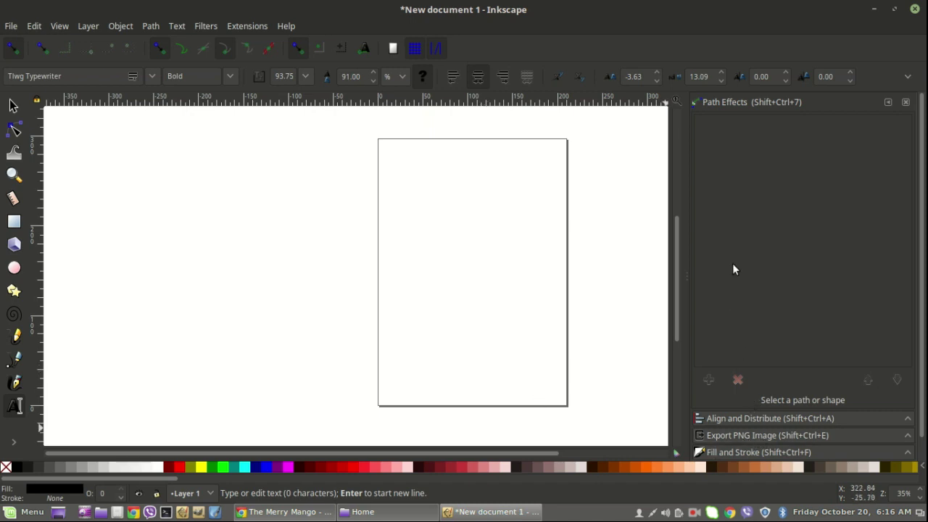
- Switch from Inkscape's PNG export settings to The Merry Mango Chrome window showing Printful's file library
{"action": "left_click", "coordinate": [755, 435]}
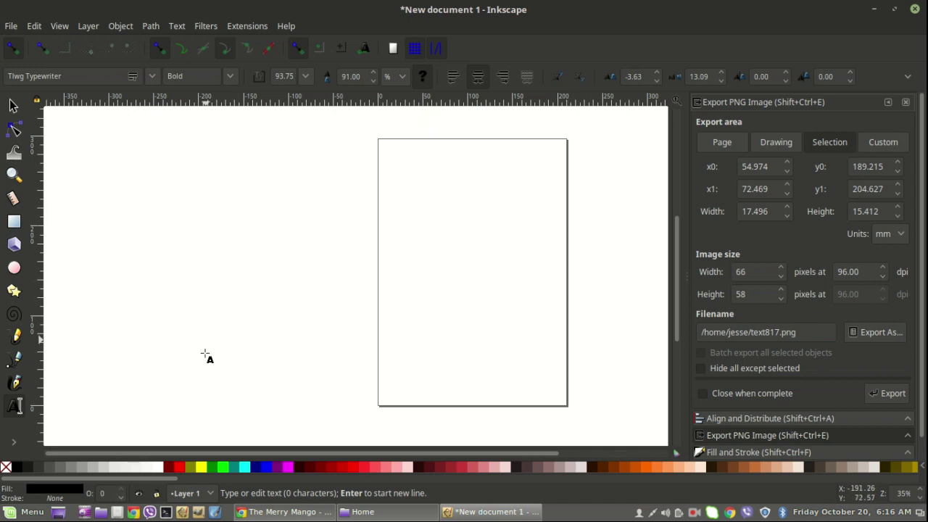
{"action": "left_click", "coordinate": [286, 511]}
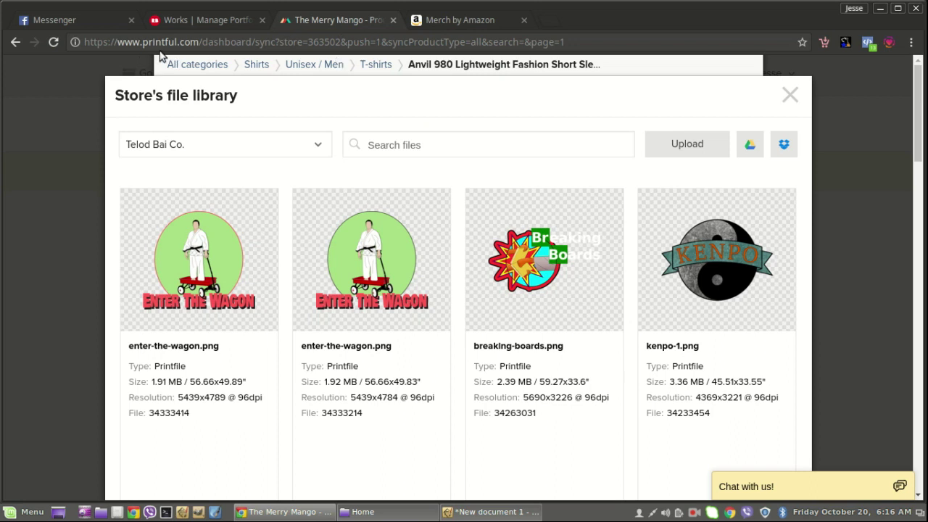
{"action": "mouse_move", "coordinate": [691, 229]}
{"action": "mouse_move", "coordinate": [735, 248]}
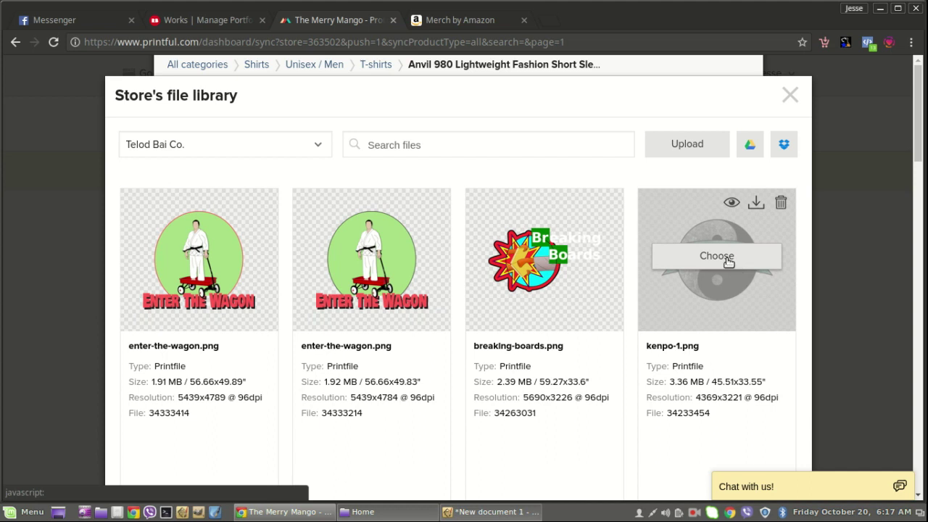
- Choose kenpo-1.png for the Anvil 980 T-shirt front print and review its Good 364 DPI rating
{"action": "left_click", "coordinate": [731, 261]}
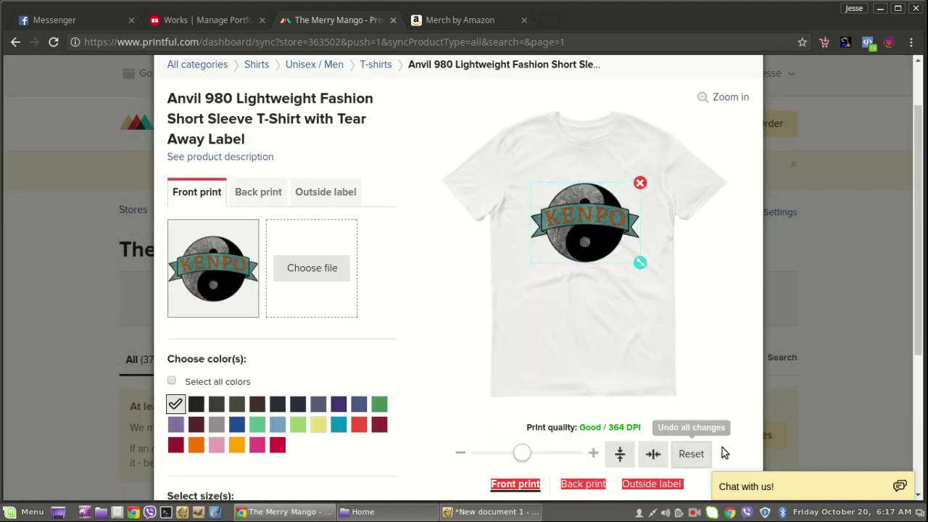
{"action": "scroll", "coordinate": [606, 406], "scroll_direction": "down", "scroll_amount": 3}
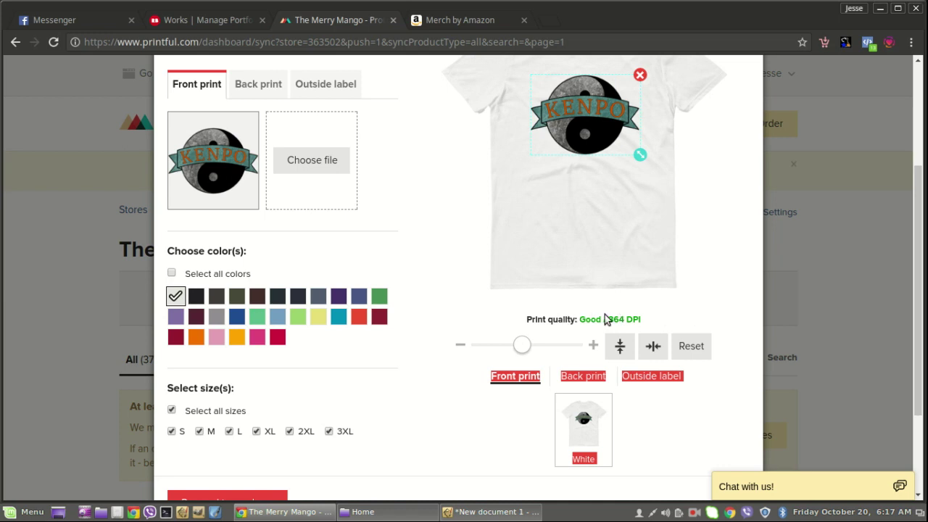
{"action": "scroll", "coordinate": [605, 319], "scroll_direction": "up", "scroll_amount": 3}
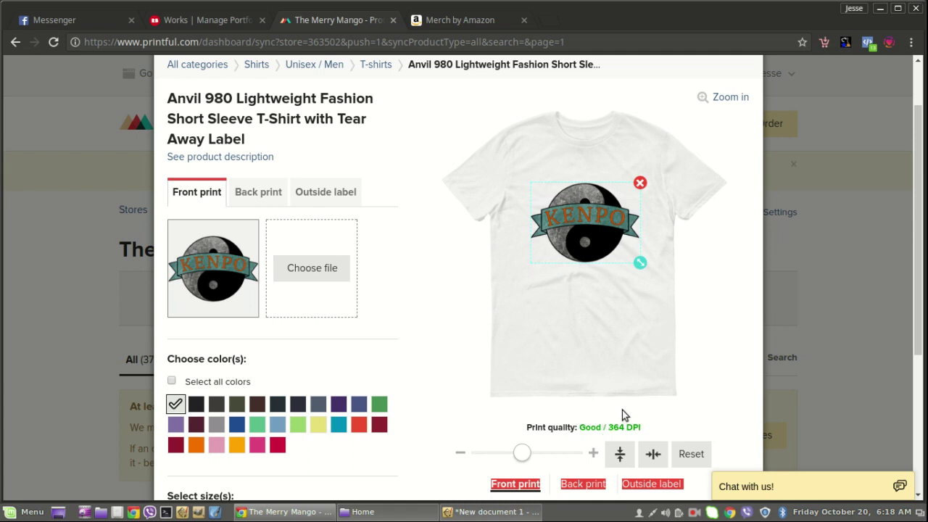
- Remove the kenpo front-print design and browse the file library for The Merry Mango, then Telod Bai Co
{"action": "left_click", "coordinate": [206, 269]}
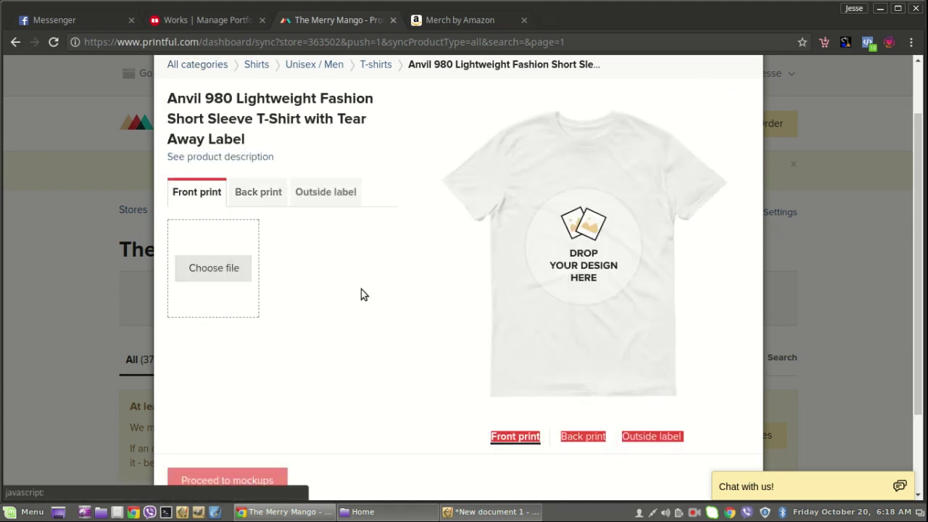
{"action": "left_click", "coordinate": [221, 274]}
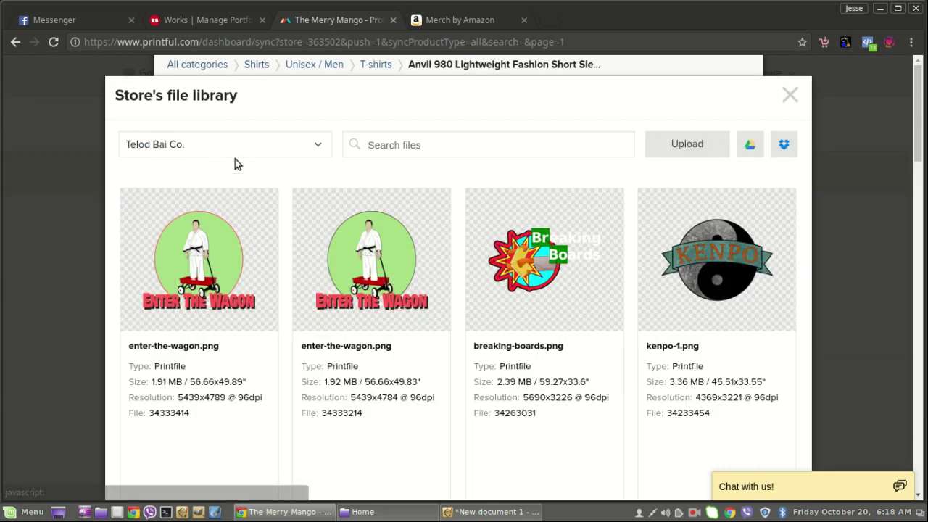
{"action": "left_click", "coordinate": [313, 148]}
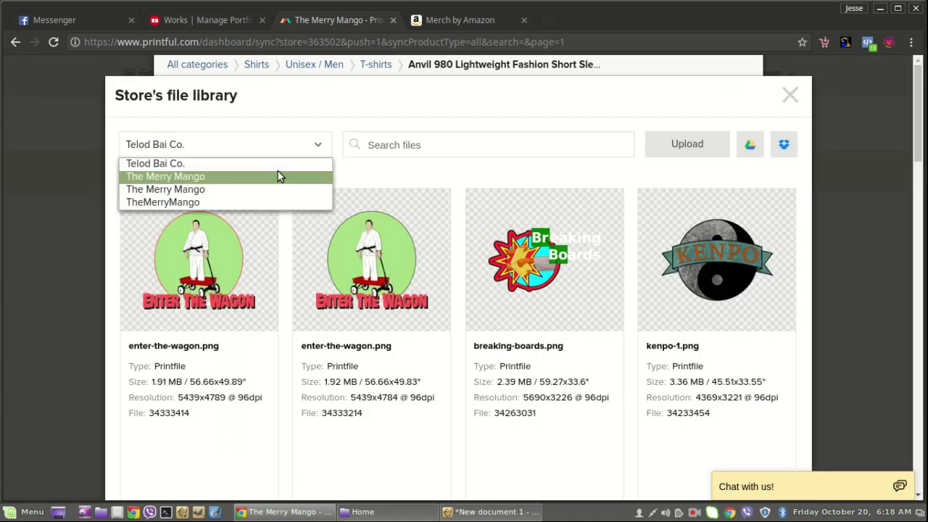
{"action": "left_click", "coordinate": [278, 174]}
{"action": "left_click", "coordinate": [316, 154]}
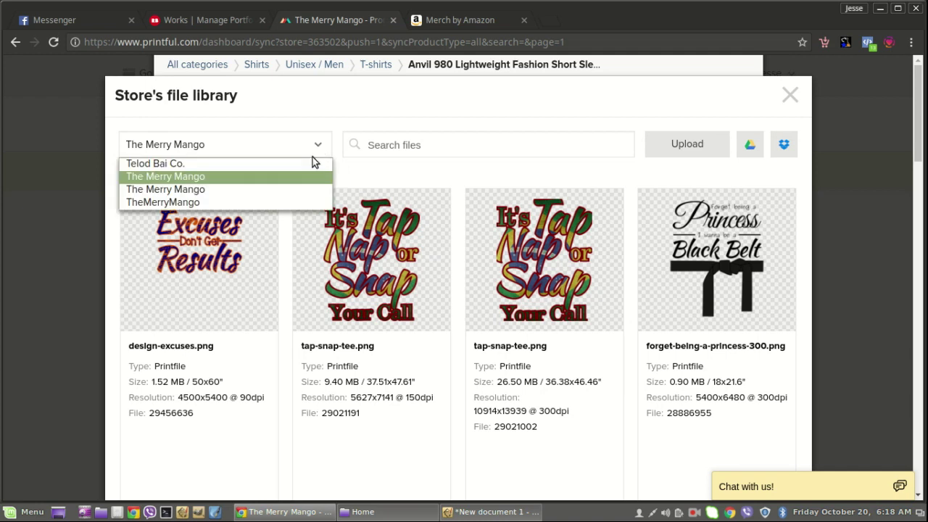
{"action": "left_click", "coordinate": [271, 165]}
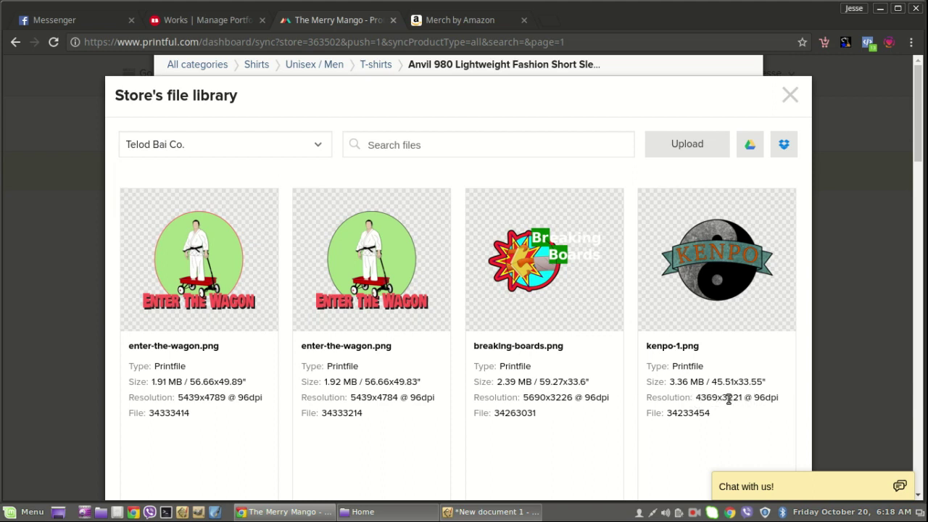
{"action": "mouse_move", "coordinate": [666, 278]}
- Back in Inkscape, draw a circle with yellow fill and thick black outline using the Ellipse tool
{"action": "left_click", "coordinate": [450, 511]}
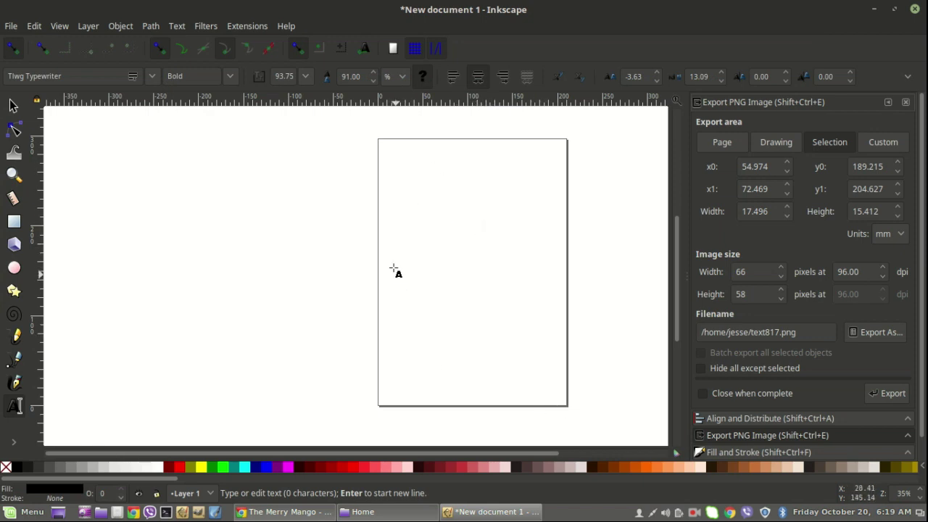
{"action": "left_click", "coordinate": [13, 267]}
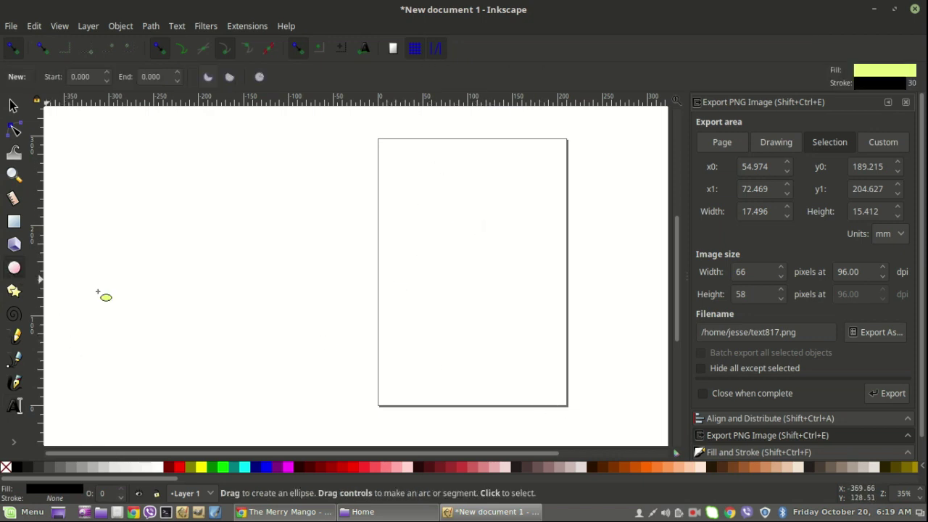
{"action": "left_click_drag", "start_coordinate": [400, 233], "coordinate": [503, 326]}
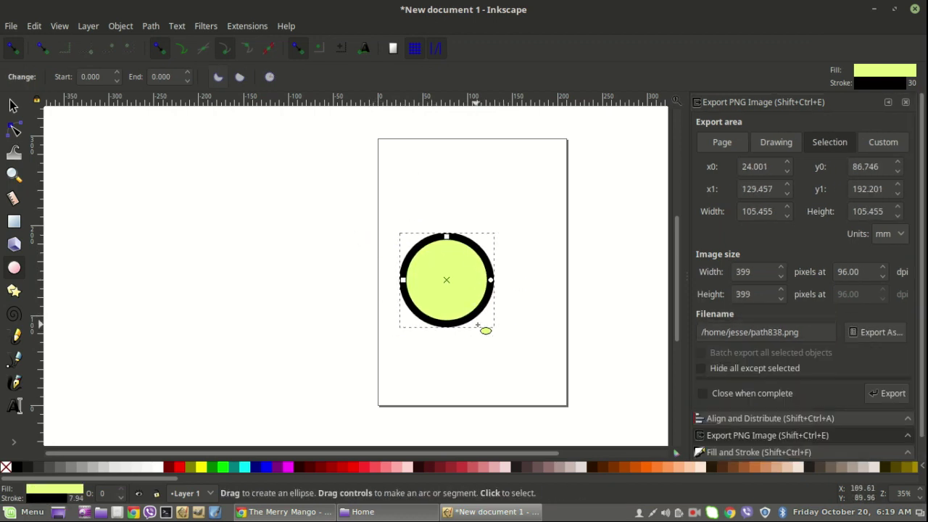
- Scale the circle up to about 160 mm across and move it near the page centre
{"action": "left_click", "coordinate": [13, 106]}
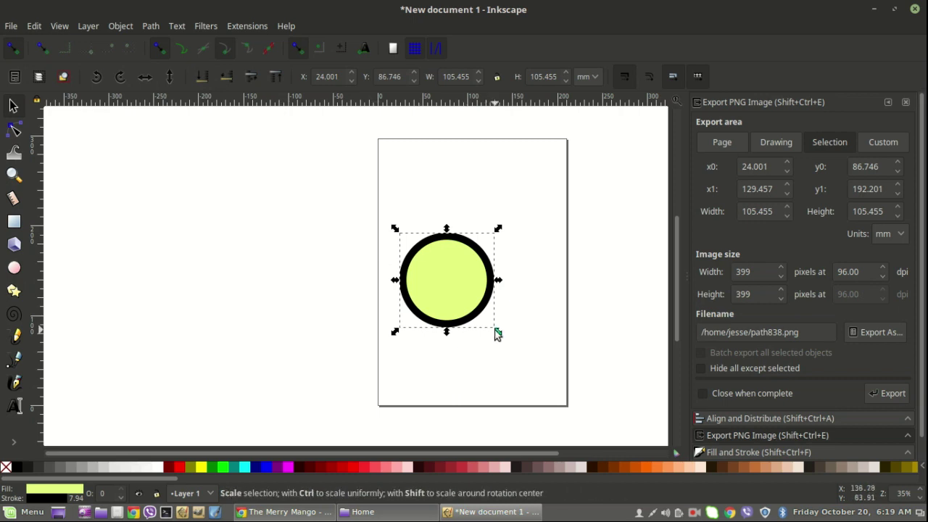
{"action": "left_click_drag", "start_coordinate": [497, 332], "coordinate": [511, 297]}
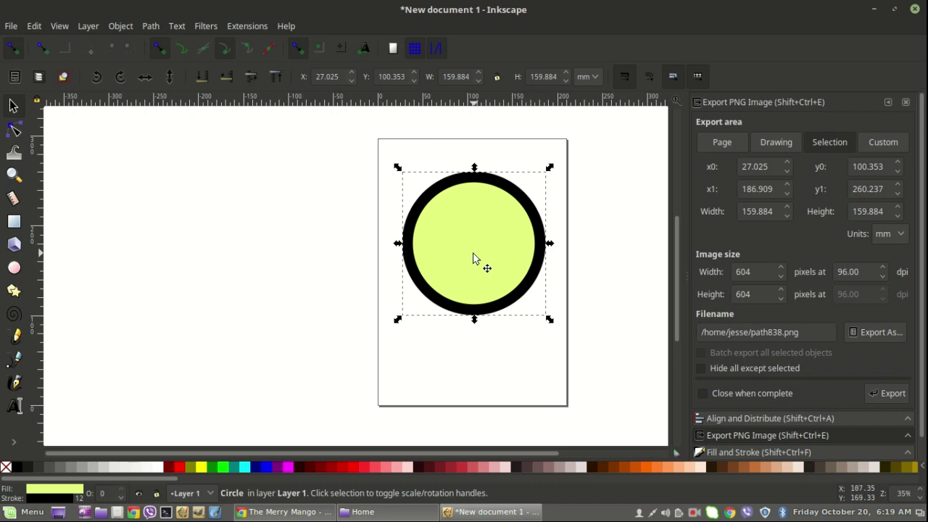
{"action": "left_click_drag", "start_coordinate": [474, 259], "coordinate": [468, 232]}
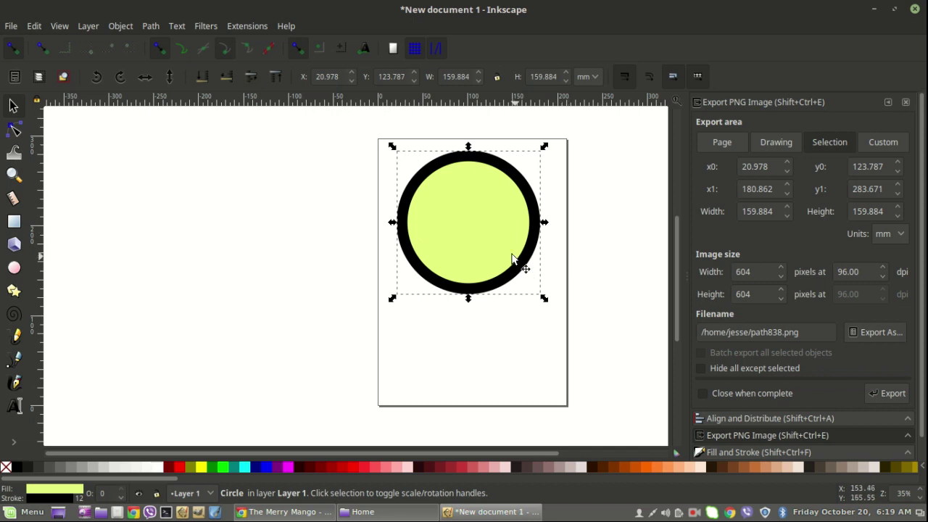
{"action": "mouse_move", "coordinate": [474, 255]}
{"action": "left_mouse_down"}
{"action": "mouse_move", "coordinate": [469, 238]}
{"action": "mouse_move", "coordinate": [472, 251]}
{"action": "left_mouse_up"}
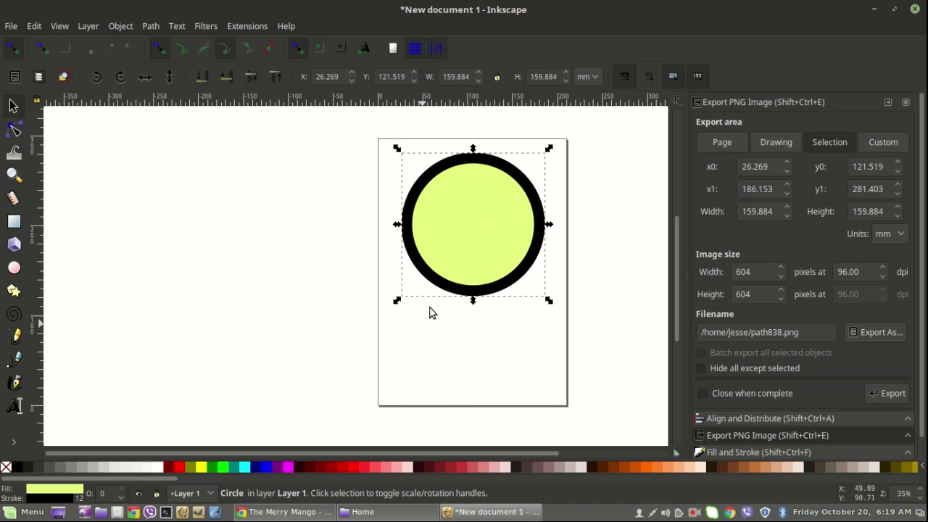
{"action": "left_click_drag", "start_coordinate": [472, 211], "coordinate": [476, 242]}
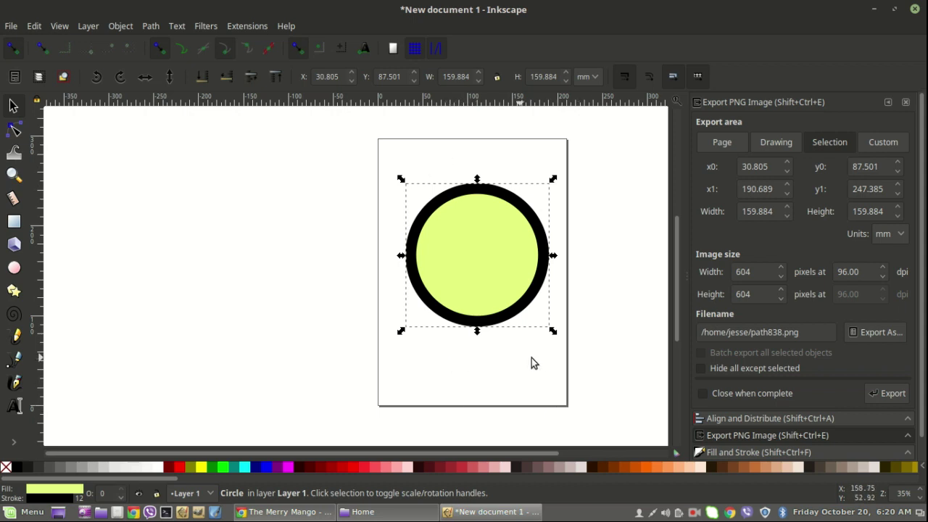
- Select the 96.00 dpi value in the Export PNG Image panel for editing
{"action": "double_click", "coordinate": [854, 272]}
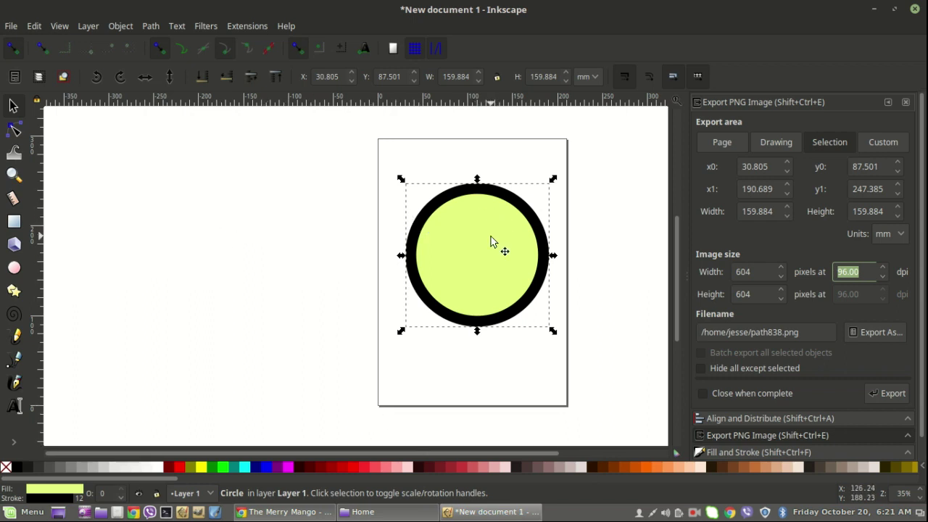
- Move the circle up and slightly left to 23.246, 117.740 mm and open the File menu
{"action": "left_click_drag", "start_coordinate": [491, 238], "coordinate": [488, 211]}
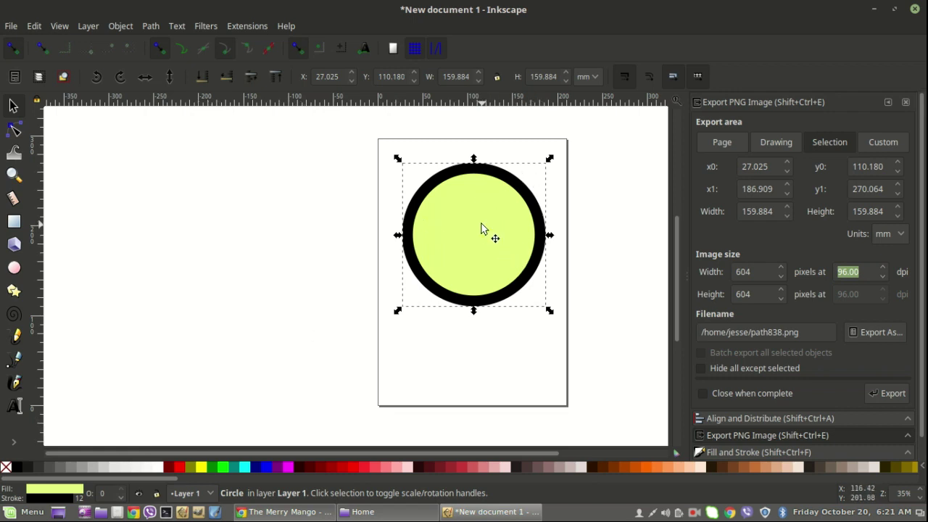
{"action": "mouse_move", "coordinate": [489, 224]}
{"action": "left_mouse_down"}
{"action": "mouse_move", "coordinate": [479, 217]}
{"action": "mouse_move", "coordinate": [489, 220]}
{"action": "left_mouse_up"}
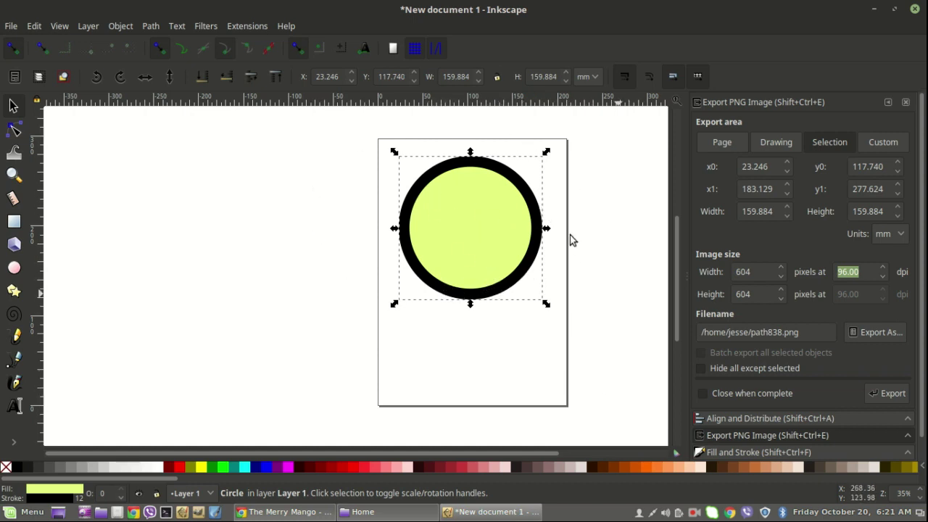
{"action": "left_click", "coordinate": [11, 26]}
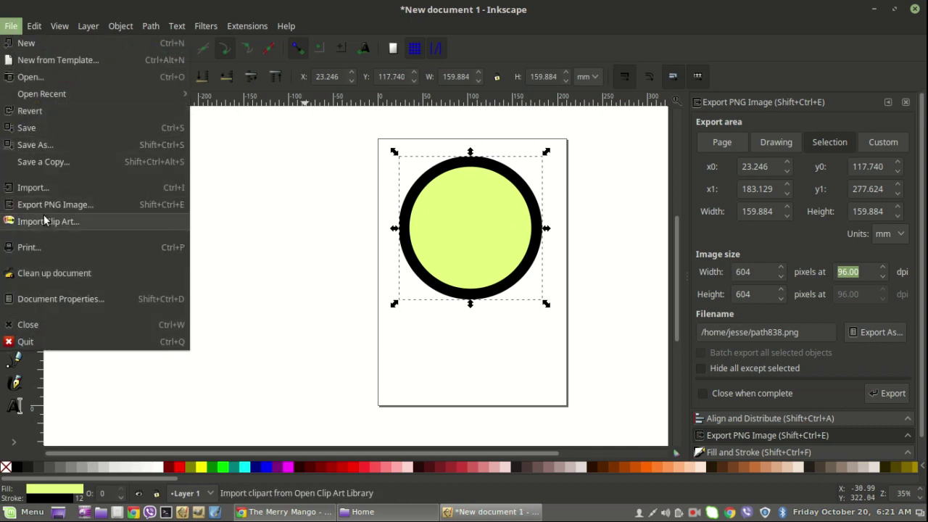
- In Save As, browse the file formats (Inkscape SVG, PNG, and others), then cancel without saving
{"action": "left_click", "coordinate": [33, 145]}
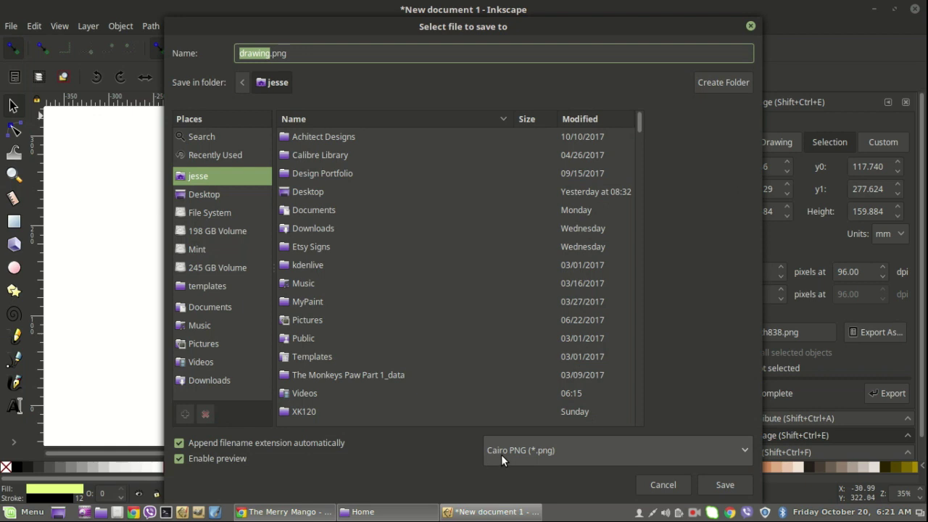
{"action": "left_click", "coordinate": [746, 449]}
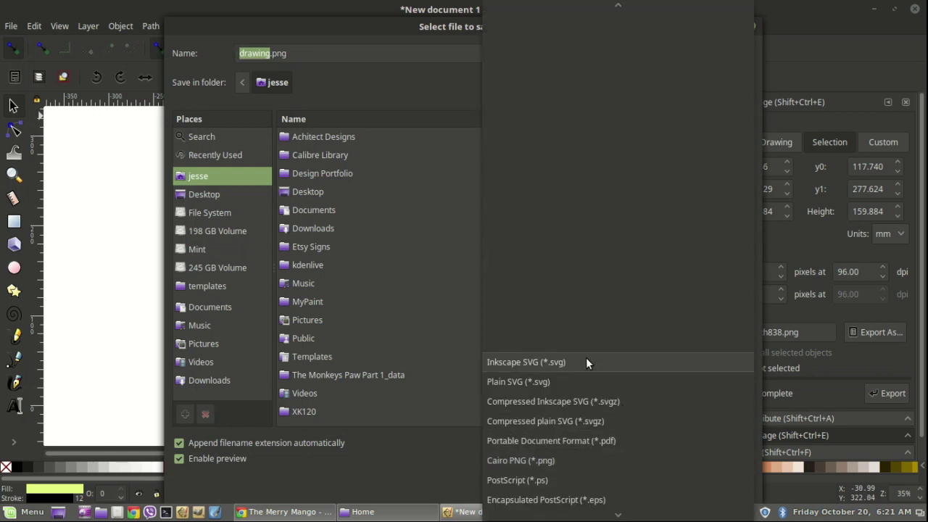
{"action": "left_click", "coordinate": [585, 362]}
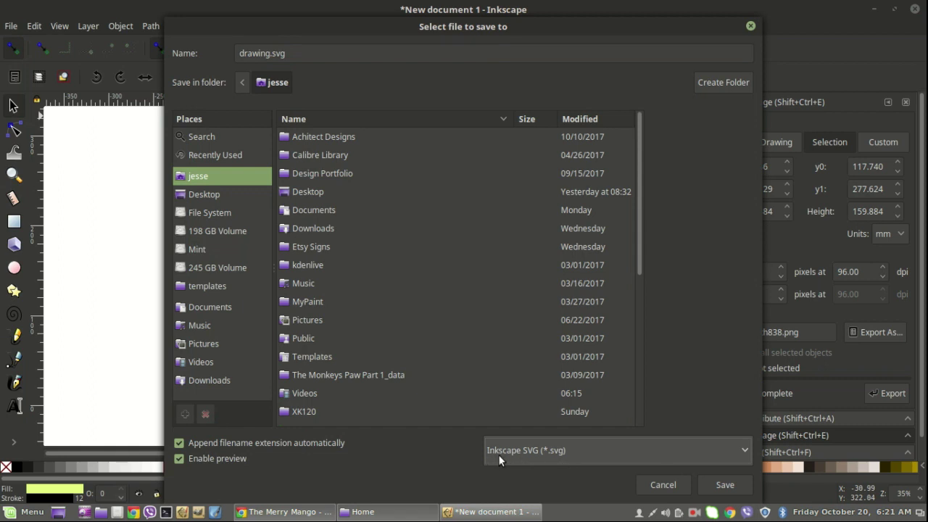
{"action": "left_click", "coordinate": [733, 454]}
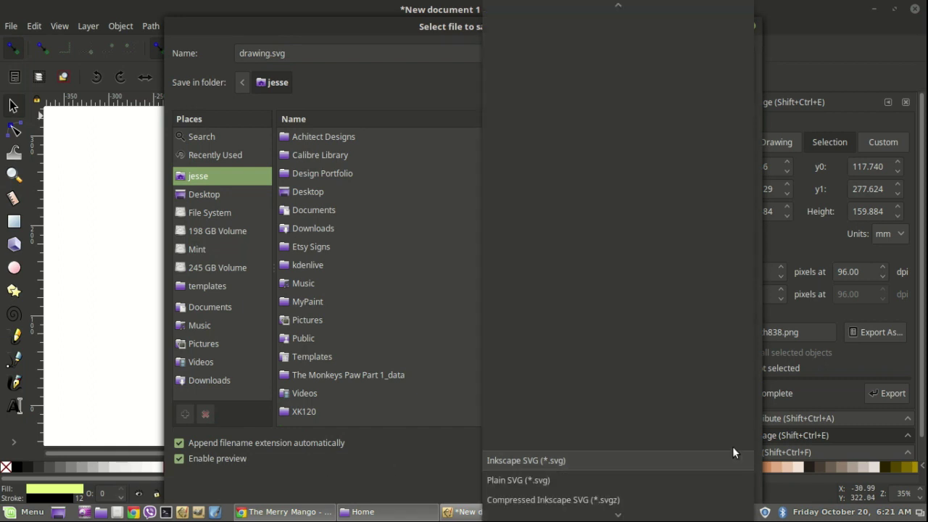
{"action": "scroll", "coordinate": [629, 437], "scroll_direction": "down", "scroll_amount": 5}
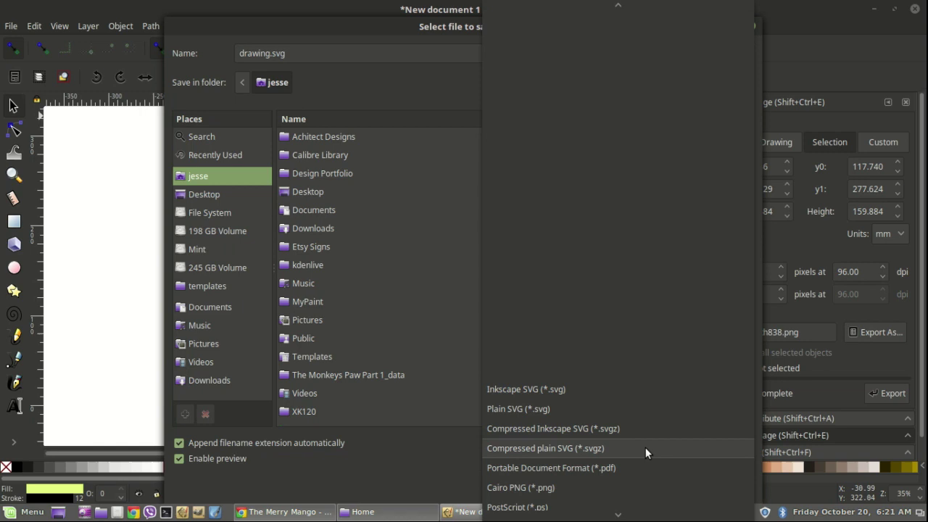
{"action": "scroll", "coordinate": [634, 419], "scroll_direction": "down", "scroll_amount": 5}
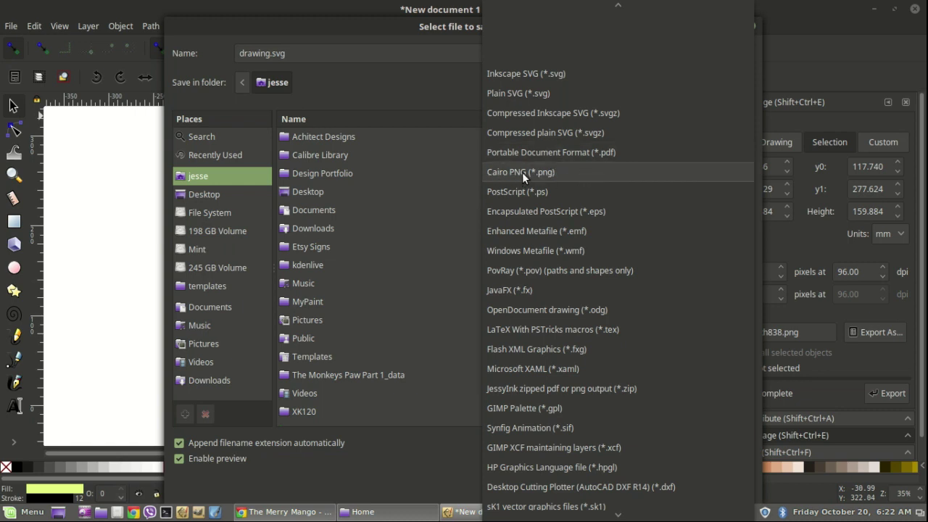
{"action": "left_click", "coordinate": [140, 332]}
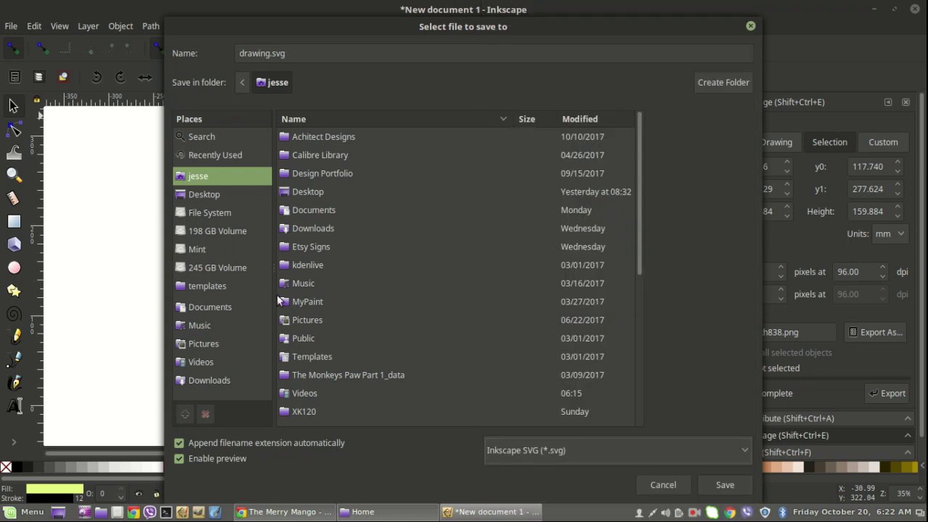
{"action": "left_click", "coordinate": [661, 485]}
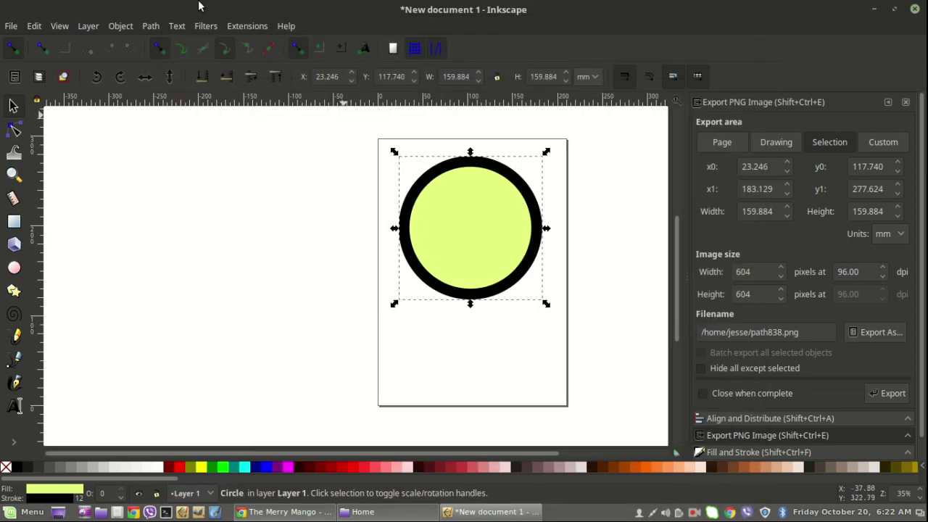
- Show the Export PNG Image panel with the circle at 604×604 pixels, 96 dpi, to path838.png
{"action": "left_click", "coordinate": [8, 27]}
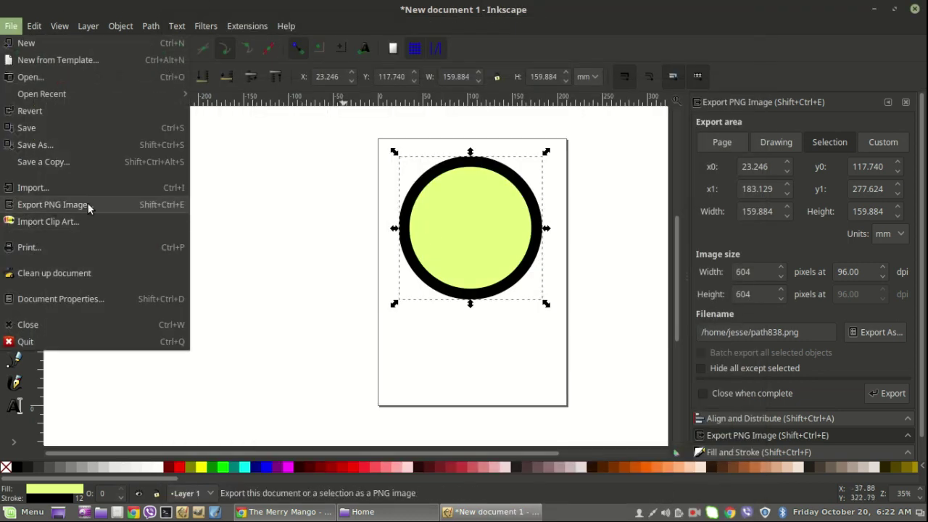
{"action": "left_click", "coordinate": [756, 434]}
{"action": "left_click", "coordinate": [753, 432]}
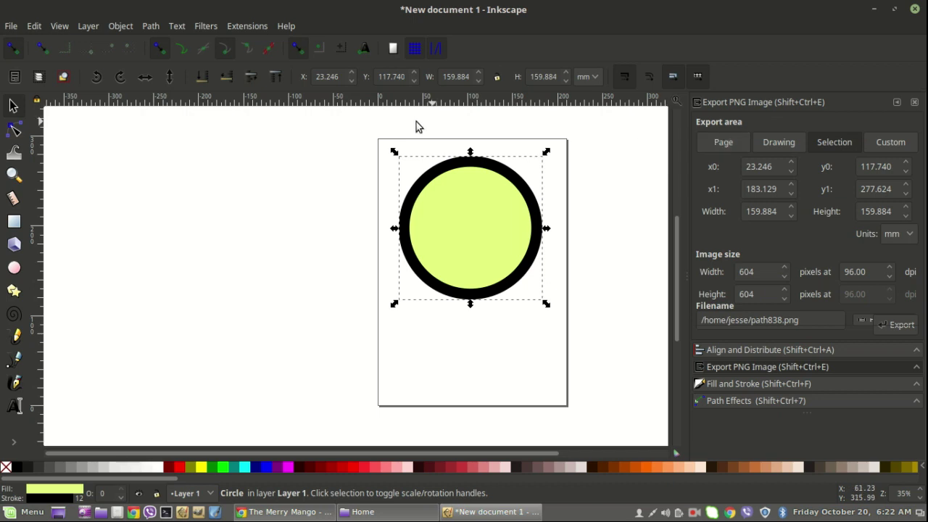
- Set the export area to Page (794×1123 px) and scale the circle to 206.753 mm wide
{"action": "left_click", "coordinate": [725, 144]}
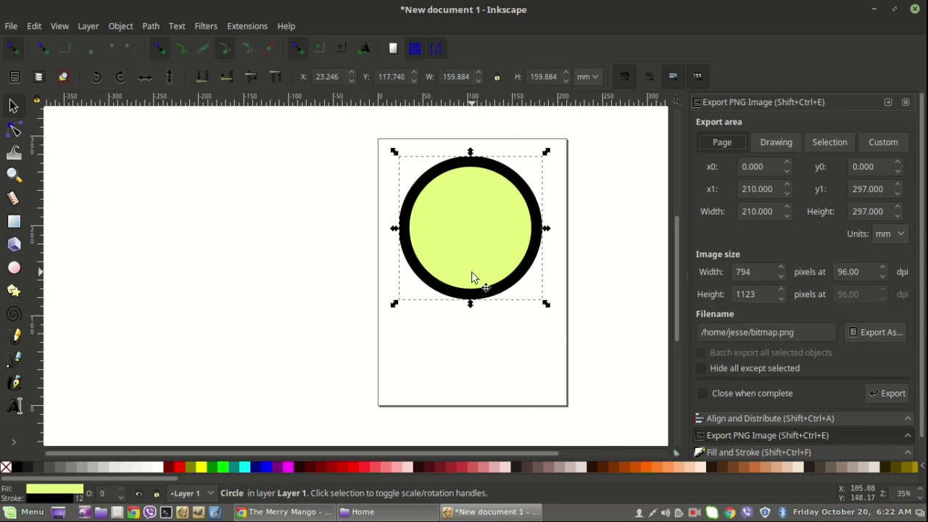
{"action": "left_click_drag", "start_coordinate": [472, 297], "coordinate": [475, 321]}
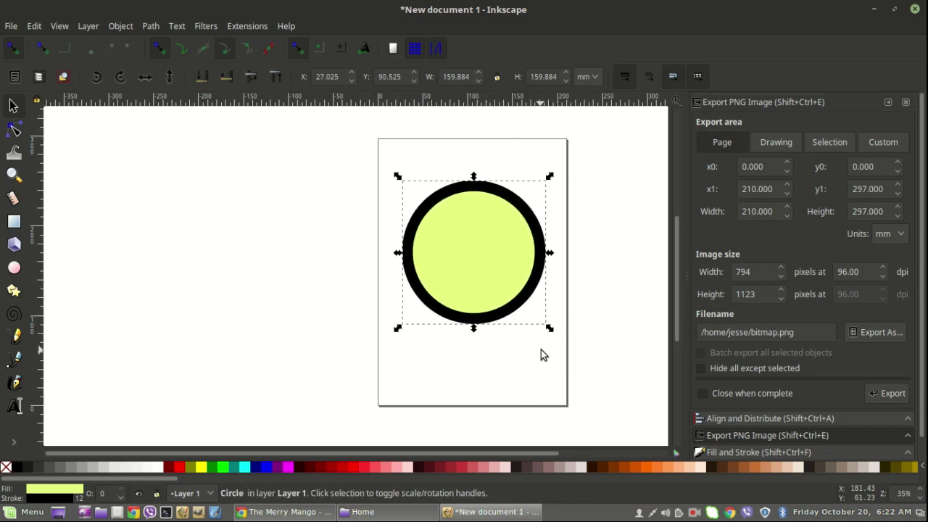
{"action": "left_click_drag", "start_coordinate": [550, 327], "coordinate": [566, 449]}
{"action": "scroll", "coordinate": [547, 380], "scroll_direction": "up", "scroll_amount": 1}
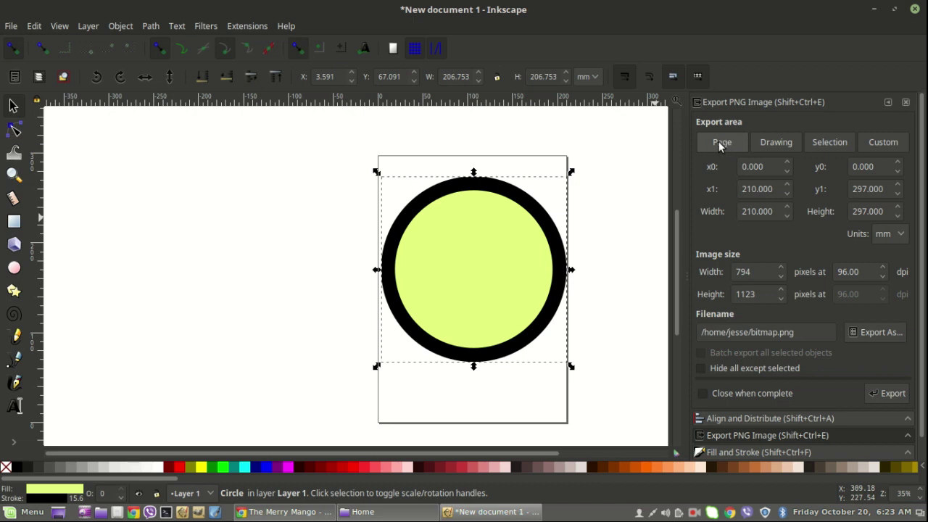
- Set the PNG export area to the selected circle (781 × 781 px, 96 dpi) and nudge it slightly right
{"action": "left_click", "coordinate": [832, 142]}
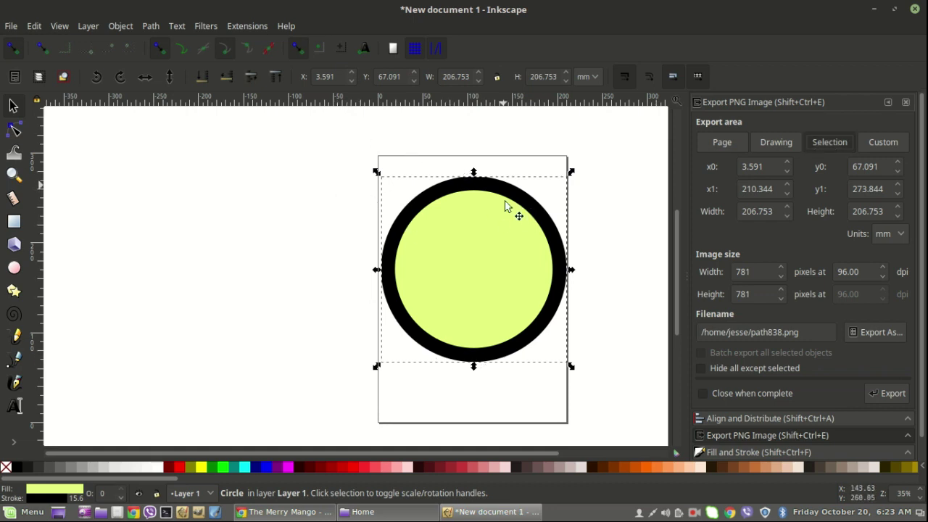
{"action": "left_click_drag", "start_coordinate": [479, 290], "coordinate": [477, 292]}
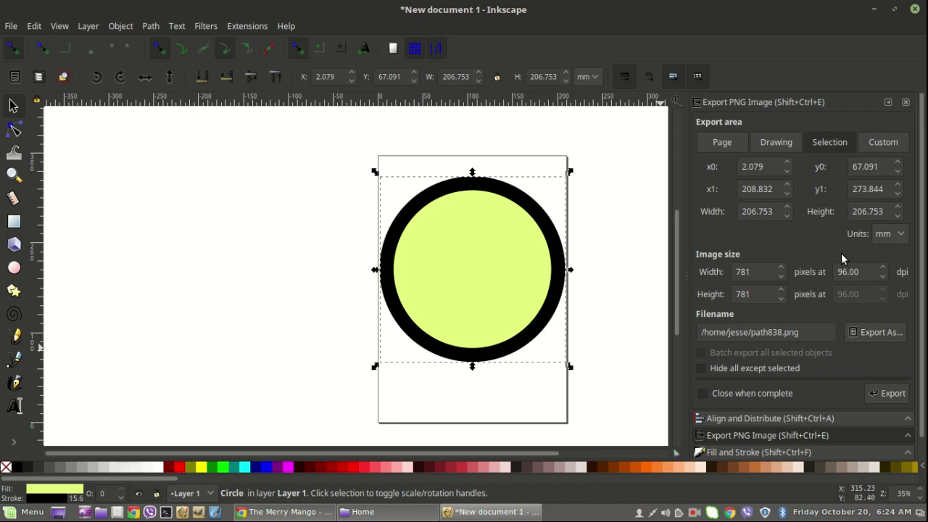
- Remove the selected yellow circle with the Delete key, leaving an empty page
{"action": "key", "text": "Delete"}
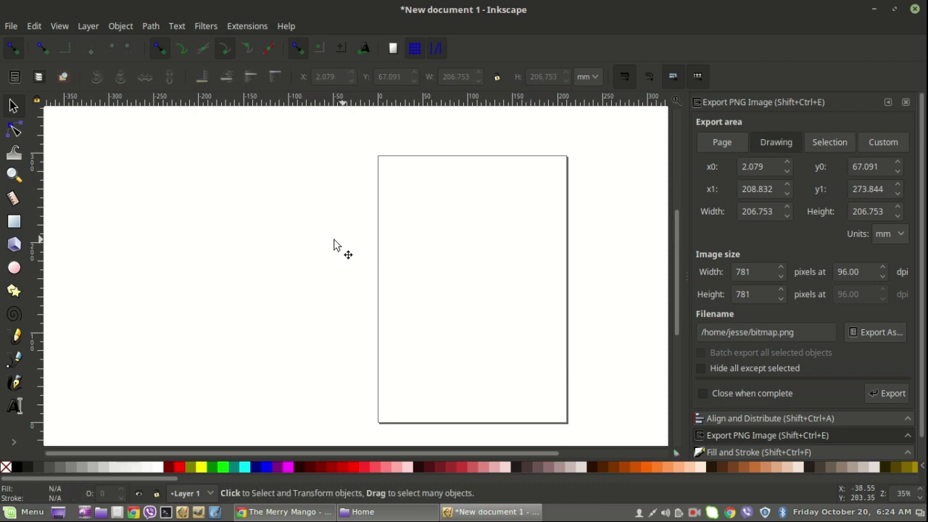